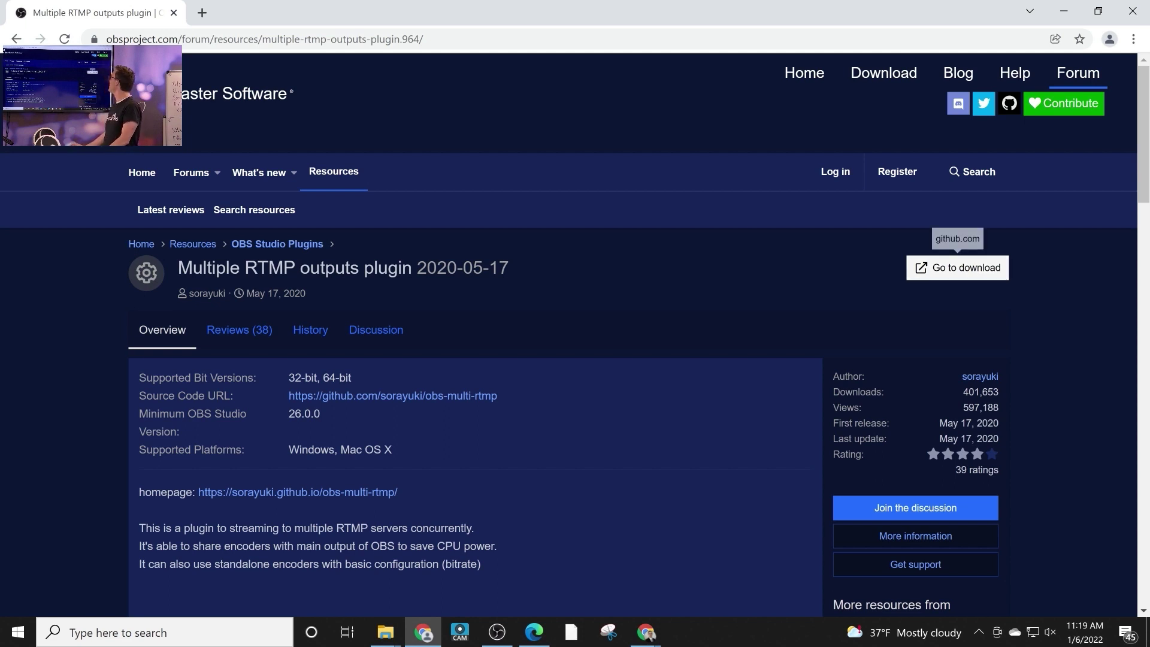
- Download obs-multi-rtmp-setup.exe from the plugin's 0.2.8 release assets on GitHub
left_click(957, 267)
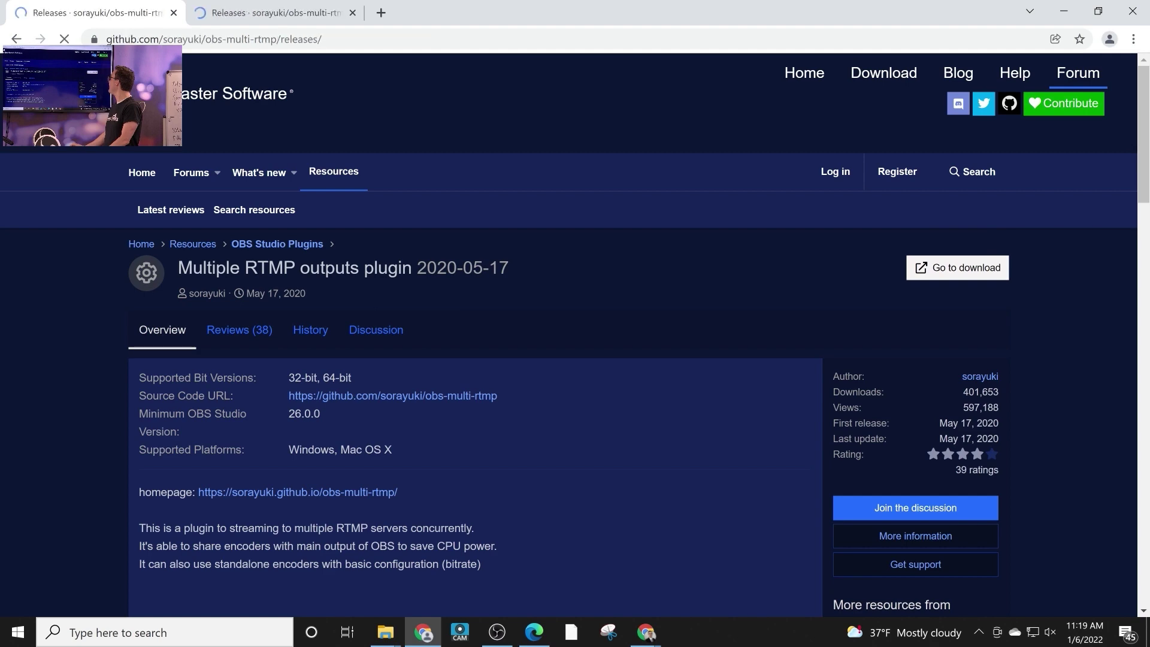
scroll(644, 333, "down", 4)
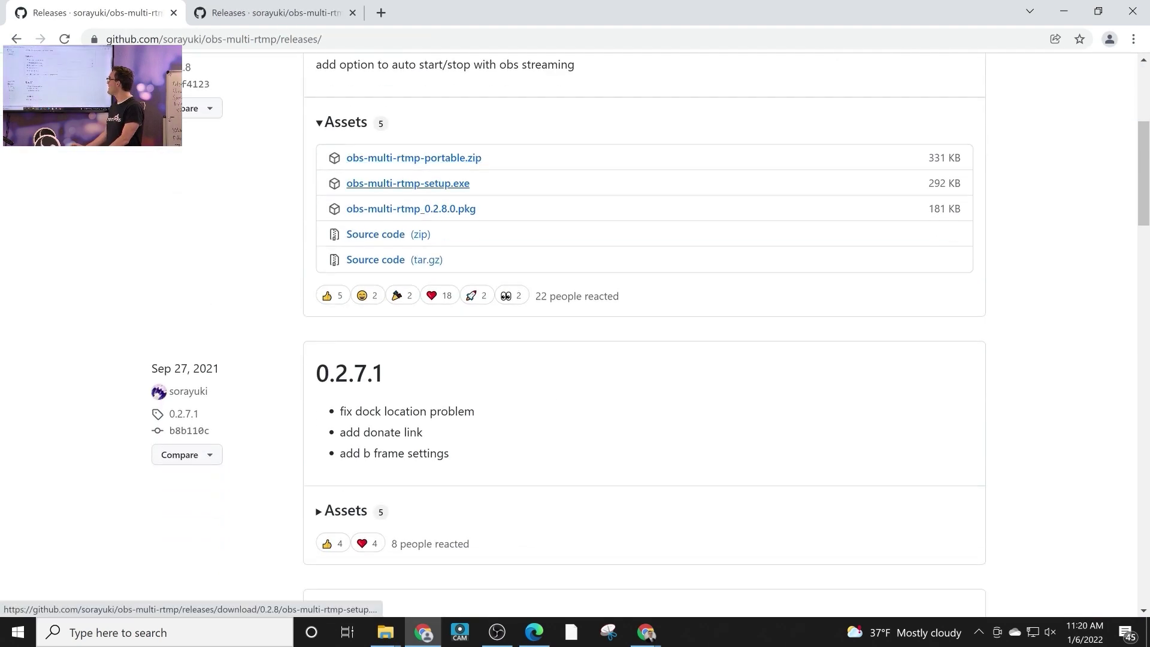
left_click(407, 183)
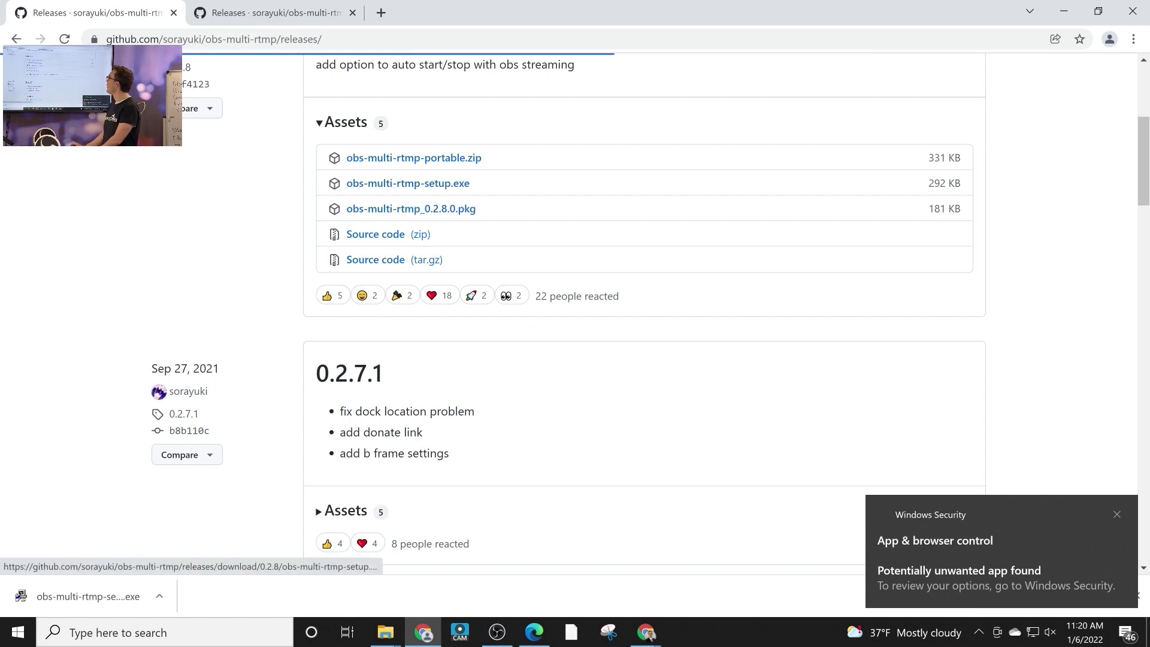
scroll(420, 209, "up", 5)
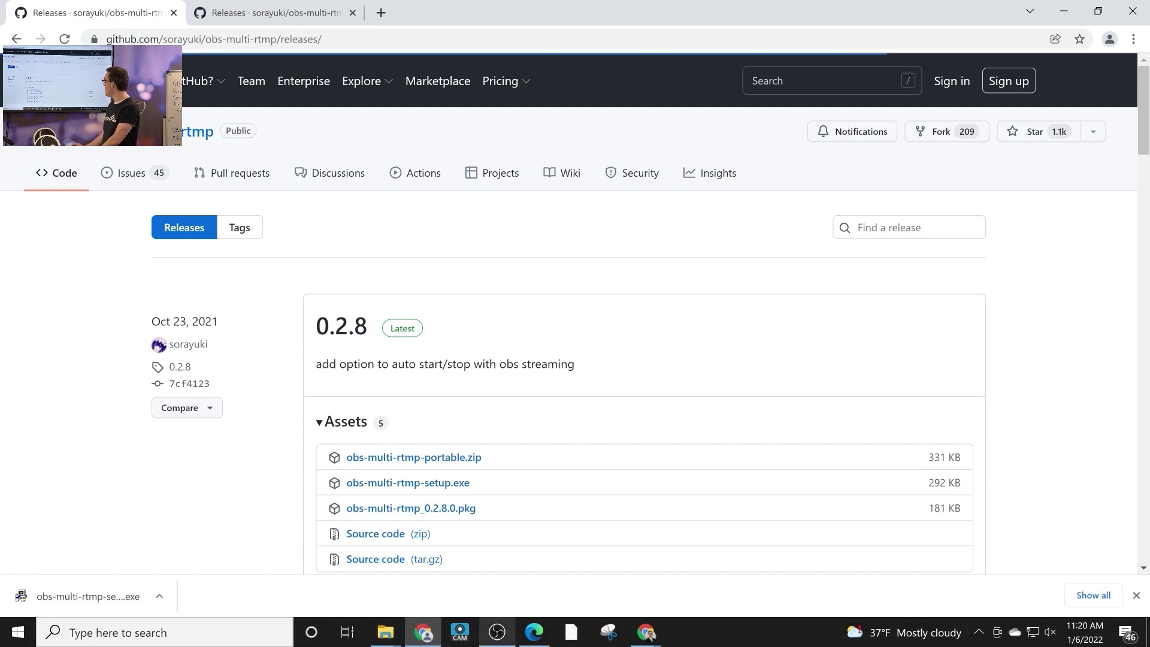
left_click(497, 632)
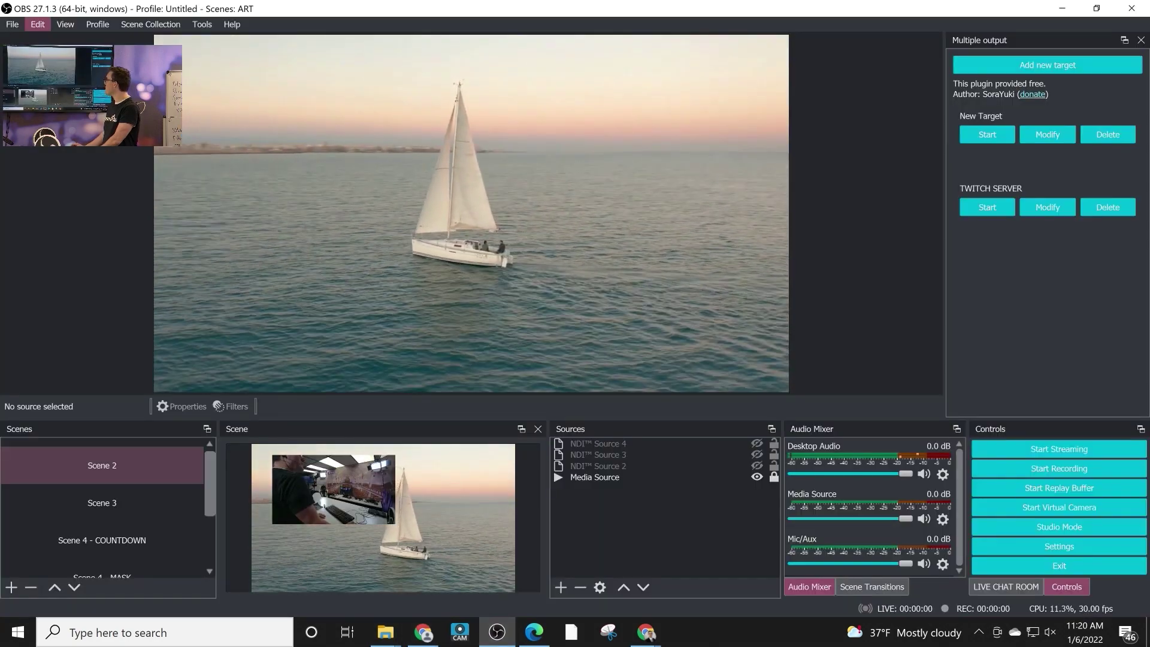
key("alt+f")
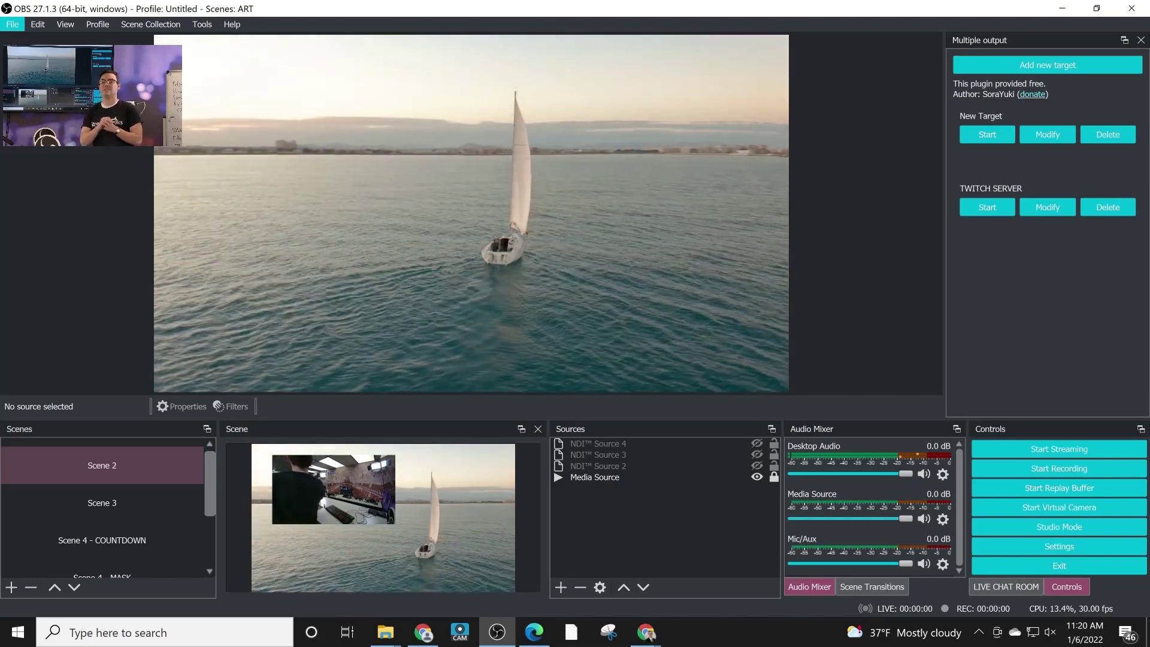
key("s")
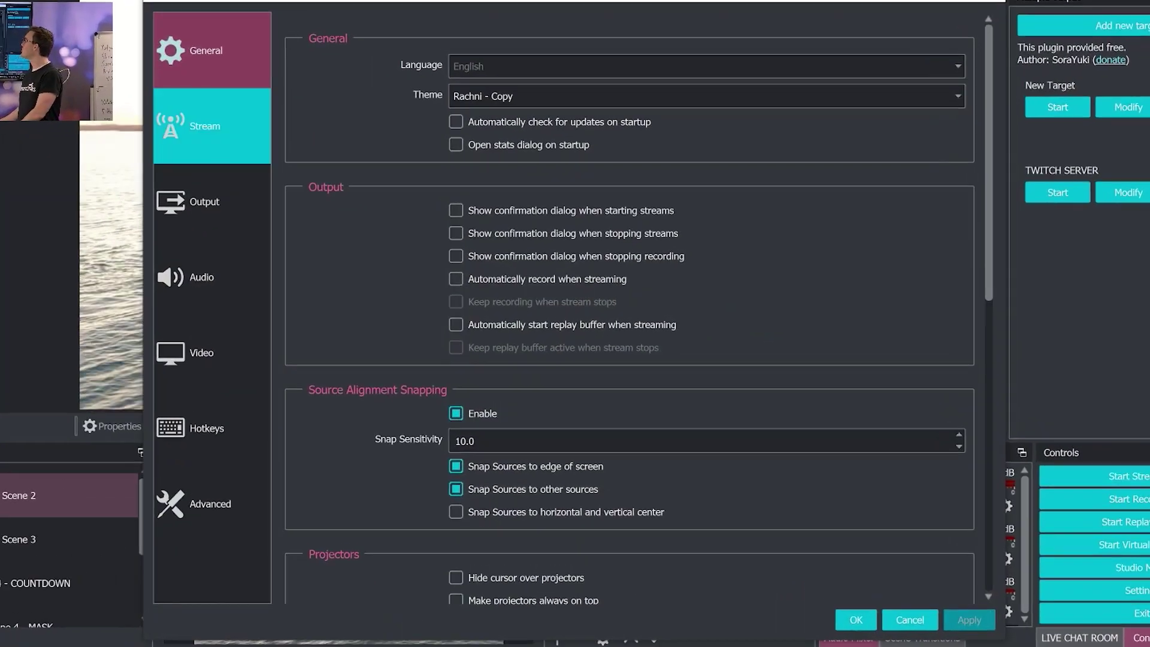
left_click(244, 143)
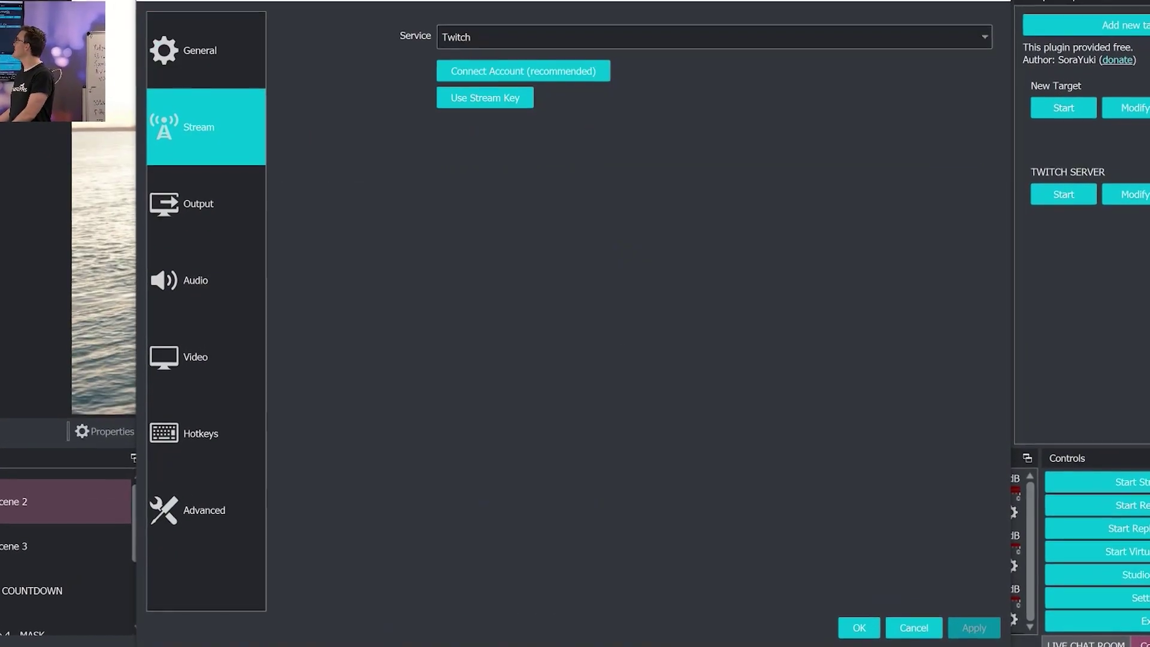
key("alt+Down")
key("Up")
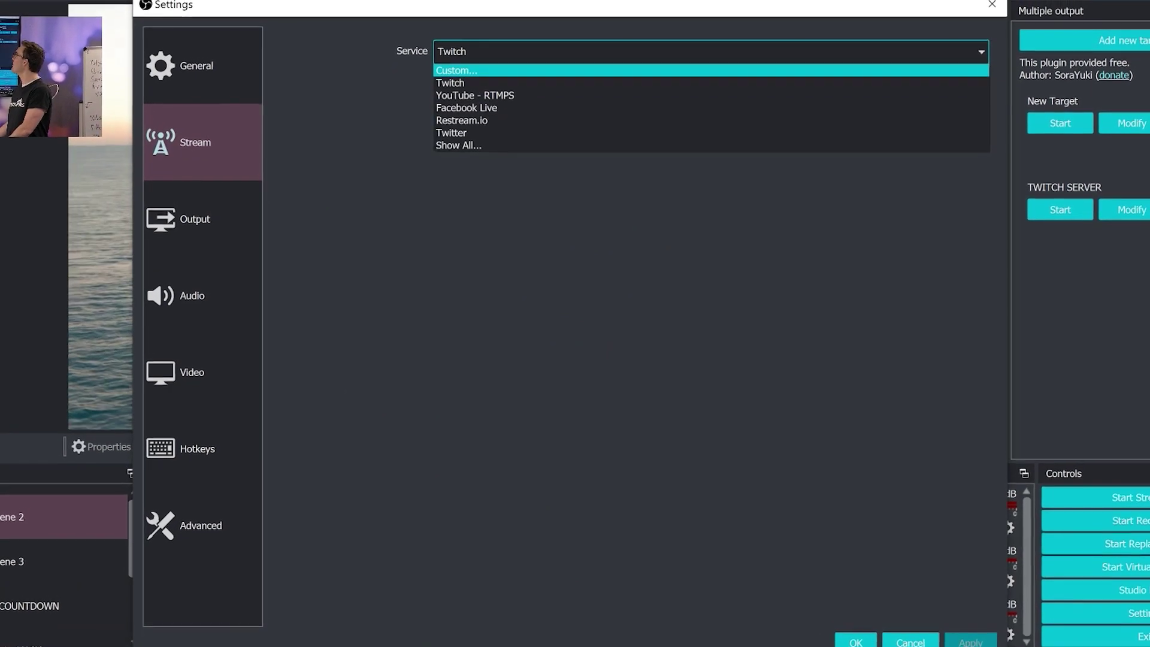
key("Return")
key("Tab")
key("Tab")
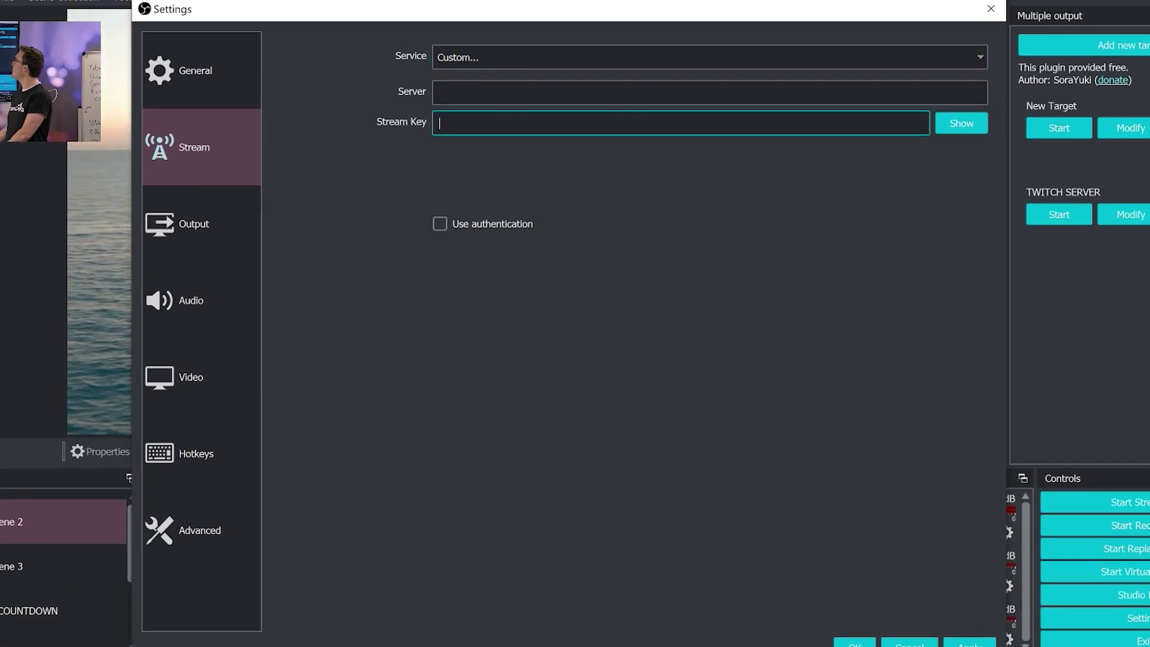
key("shift+Tab")
key("shift+Tab")
key("alt+Down")
key("Down")
key("Return")
key("Tab")
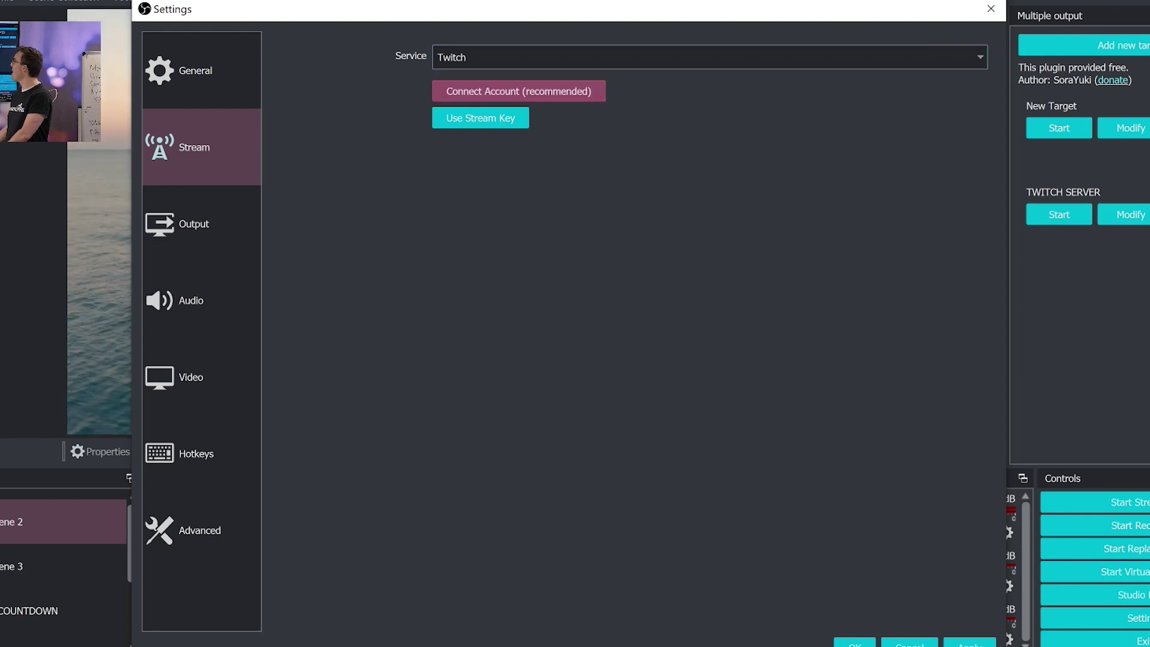
key("Tab")
key("shift+Tab")
key("shift+Tab")
key("alt+Down")
key("Down")
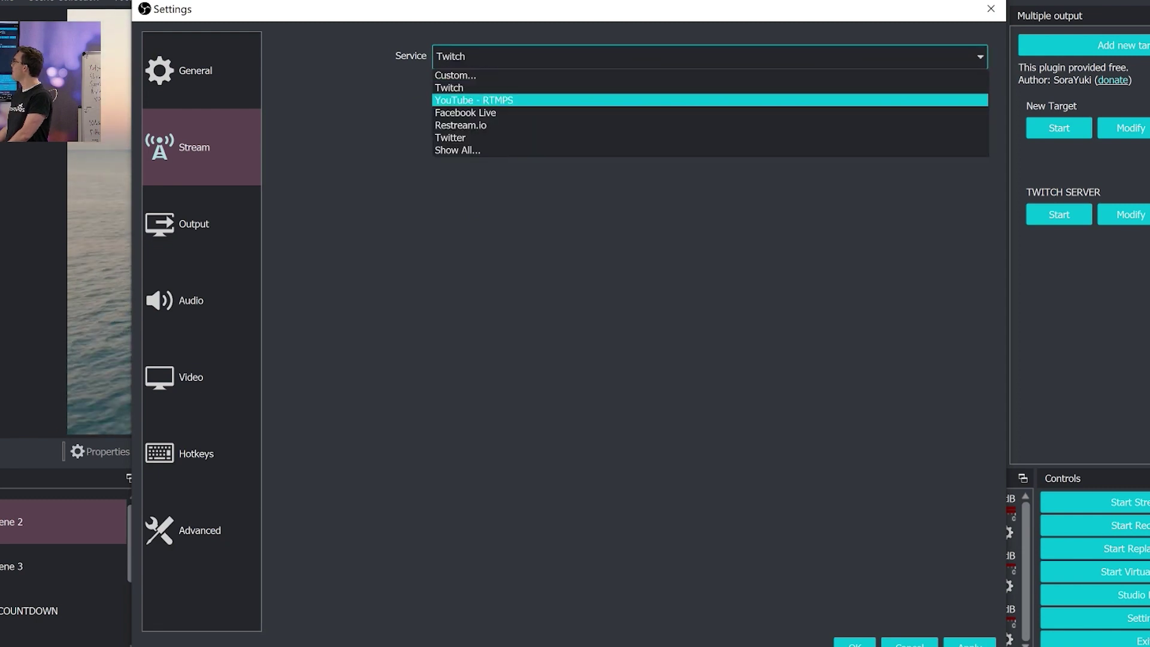
key("Return")
key("alt+Down")
key("Down")
key("Return")
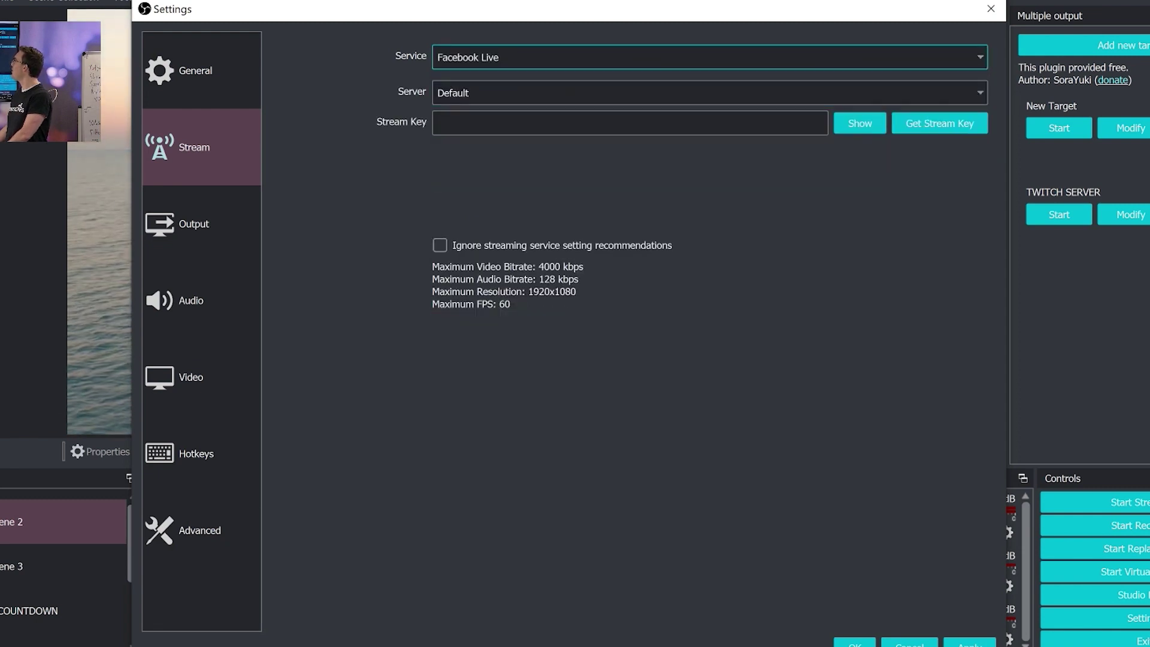
key("alt+Down")
key("Down")
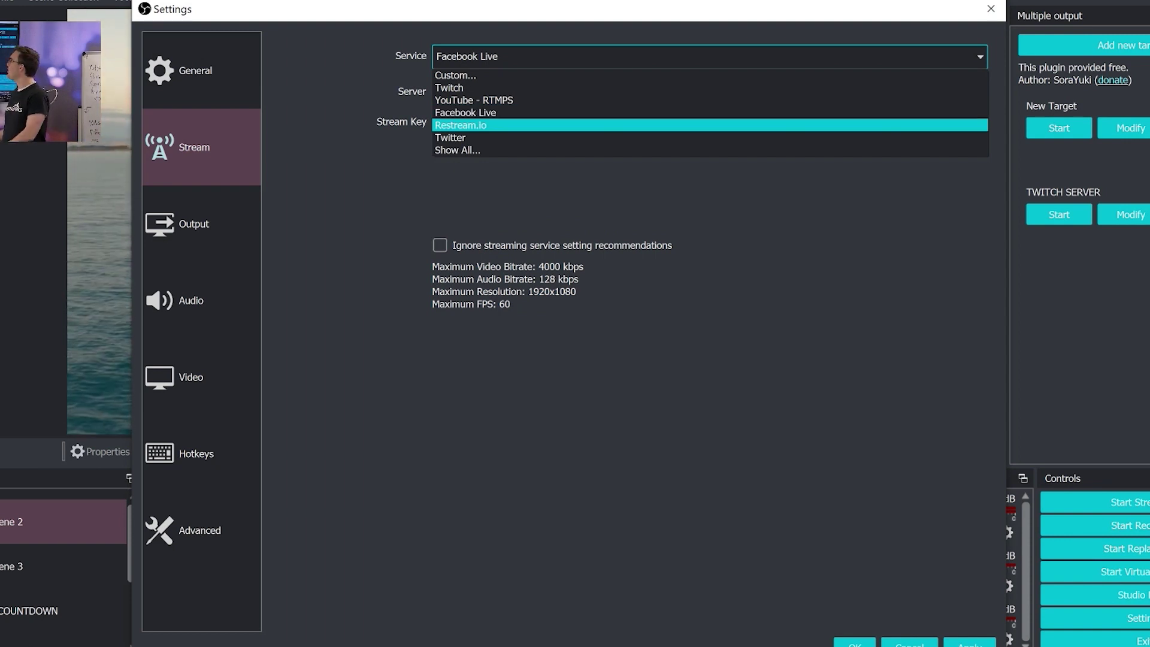
key("Up")
key("Return")
left_click(193, 223)
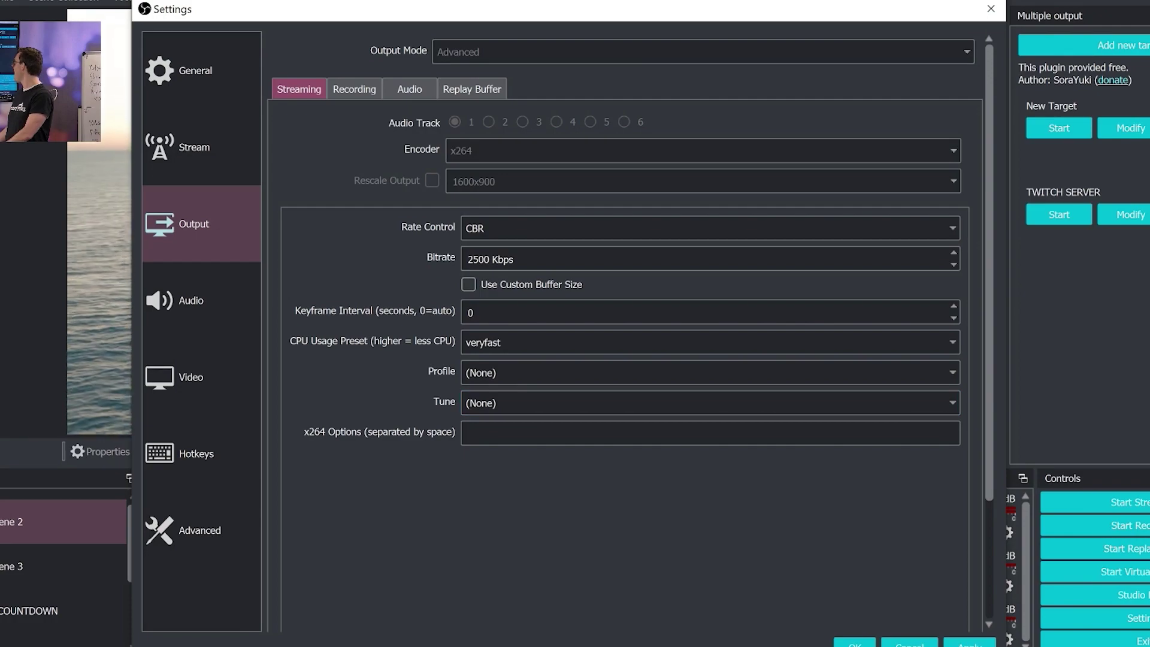
key("Escape")
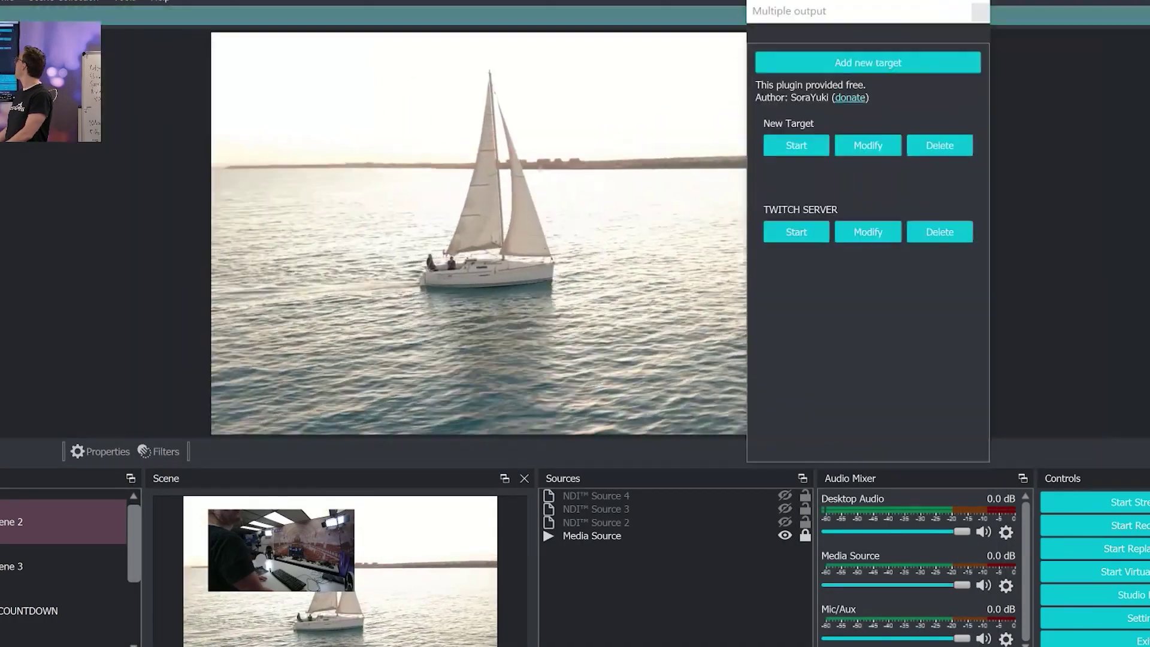
- Dock Multiple output beside the Audio Mixer, delete the TWITCH SERVER target, and edit New Target
left_click_drag(845, 2, 1146, 72)
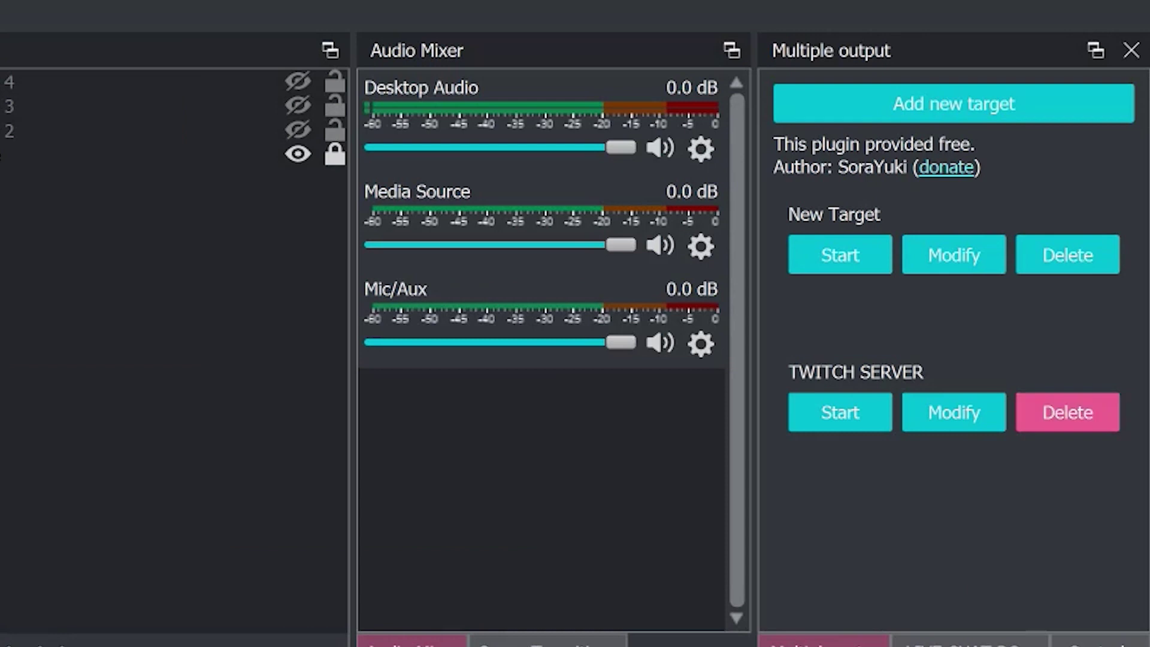
left_click(1112, 476)
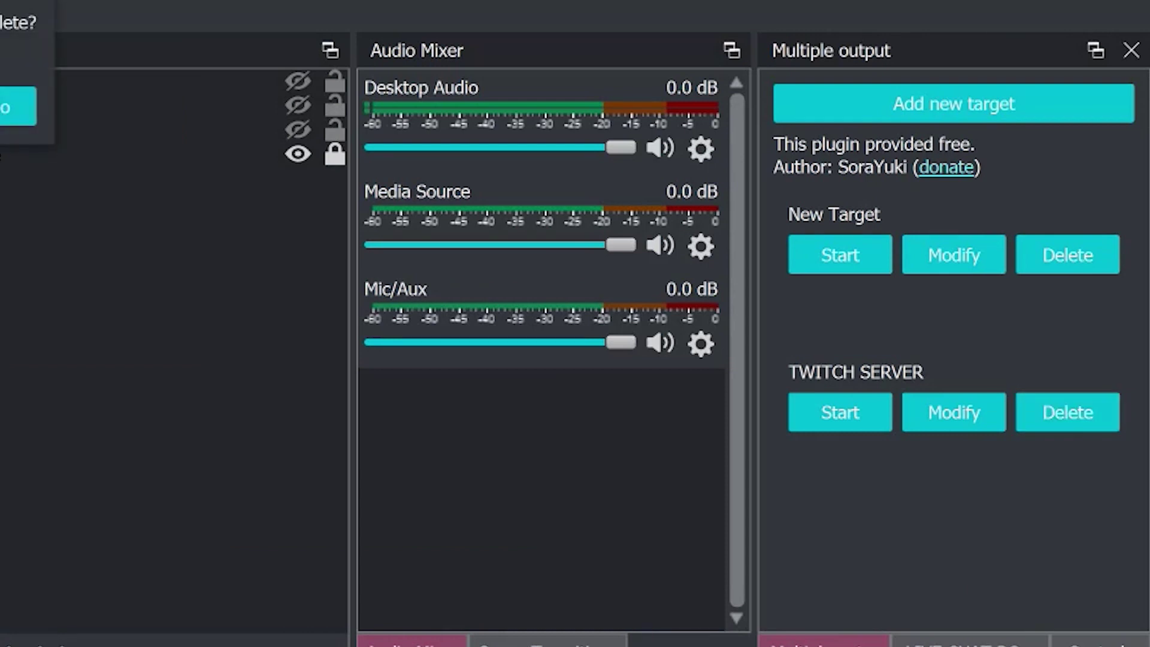
key("Return")
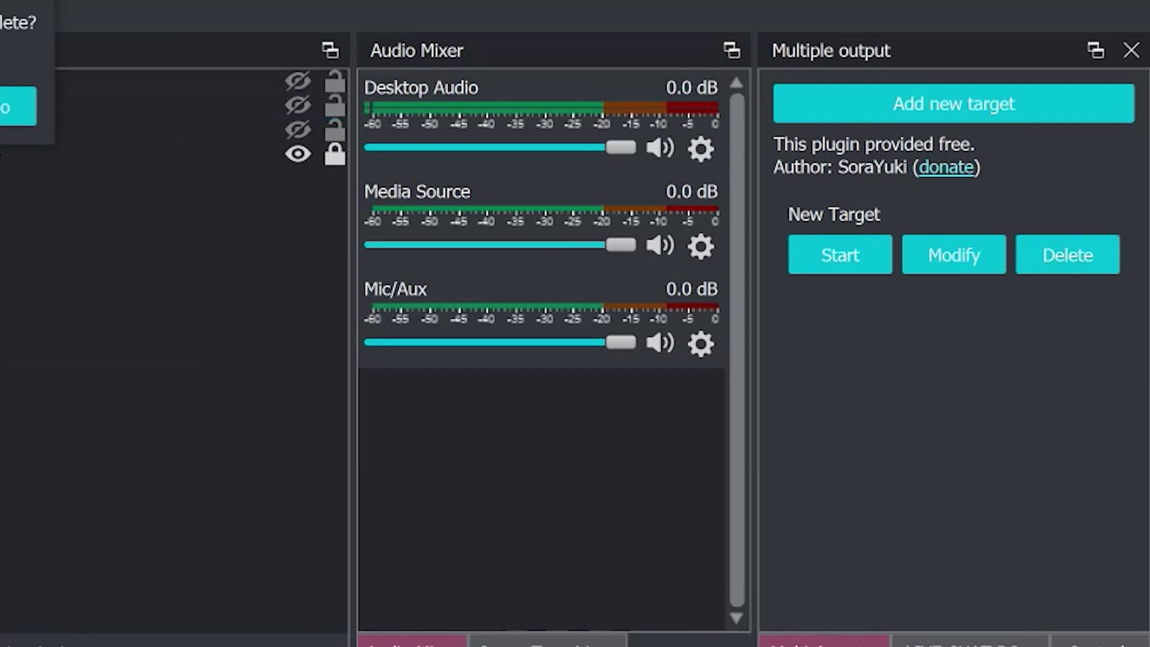
key("Return")
- Name the target TWITCH with server RTMP://SEVERED and enter its RTMP stream key
left_click(953, 103)
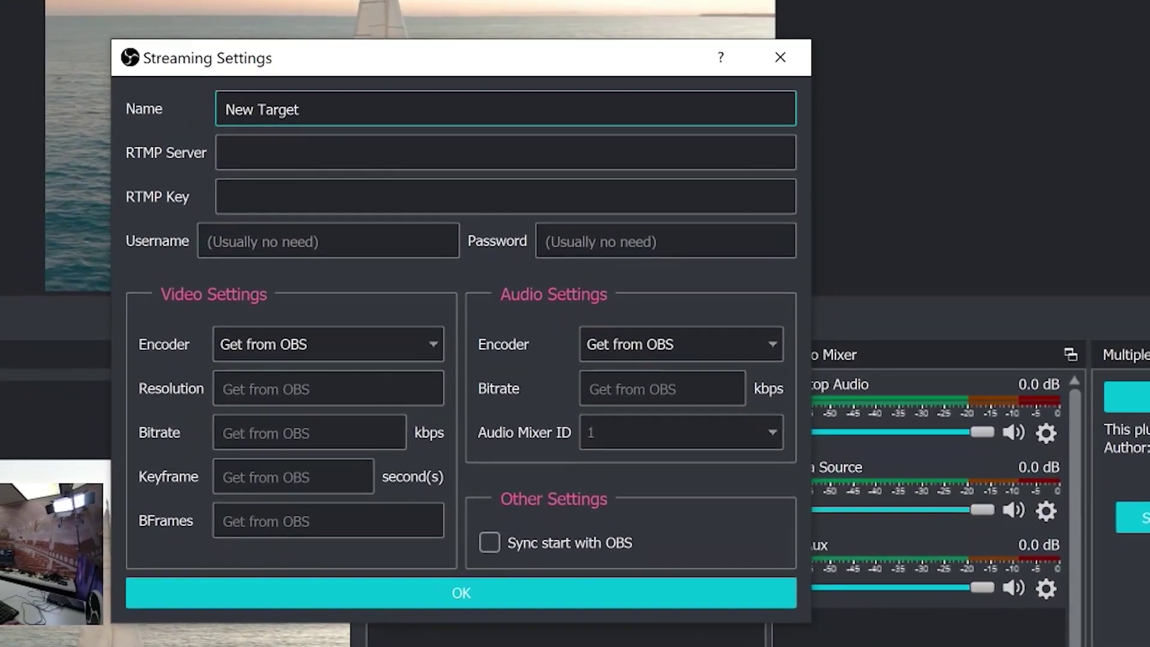
key("ctrl+a")
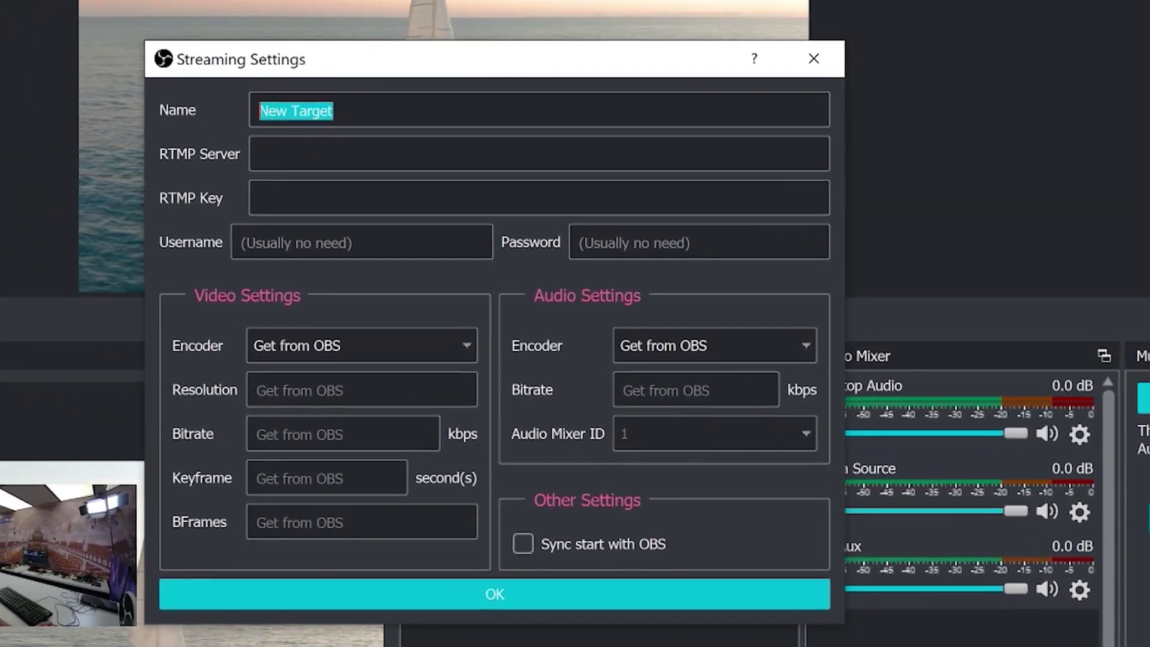
type("TWITCH")
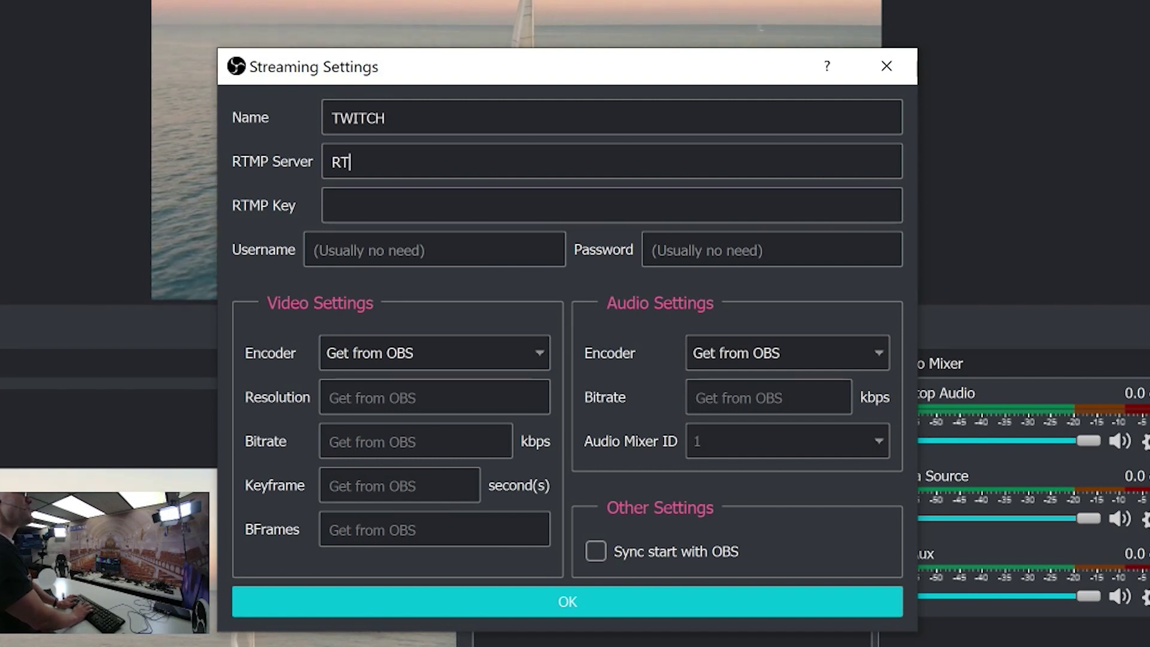
type("RTMP://SEVERED")
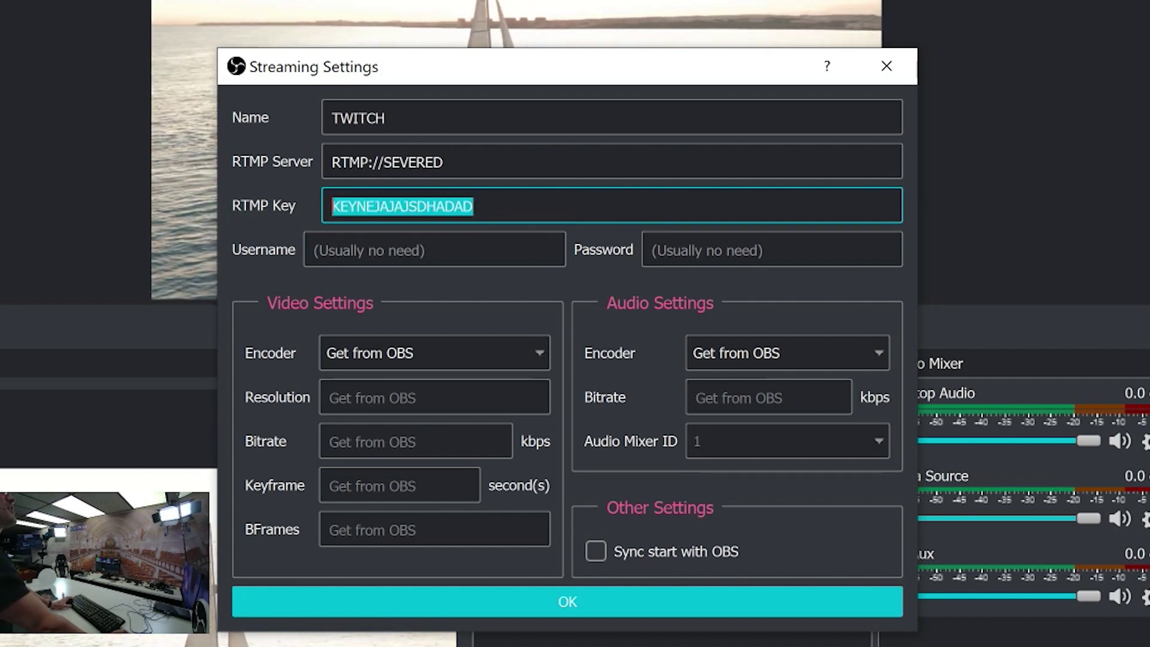
key("Tab")
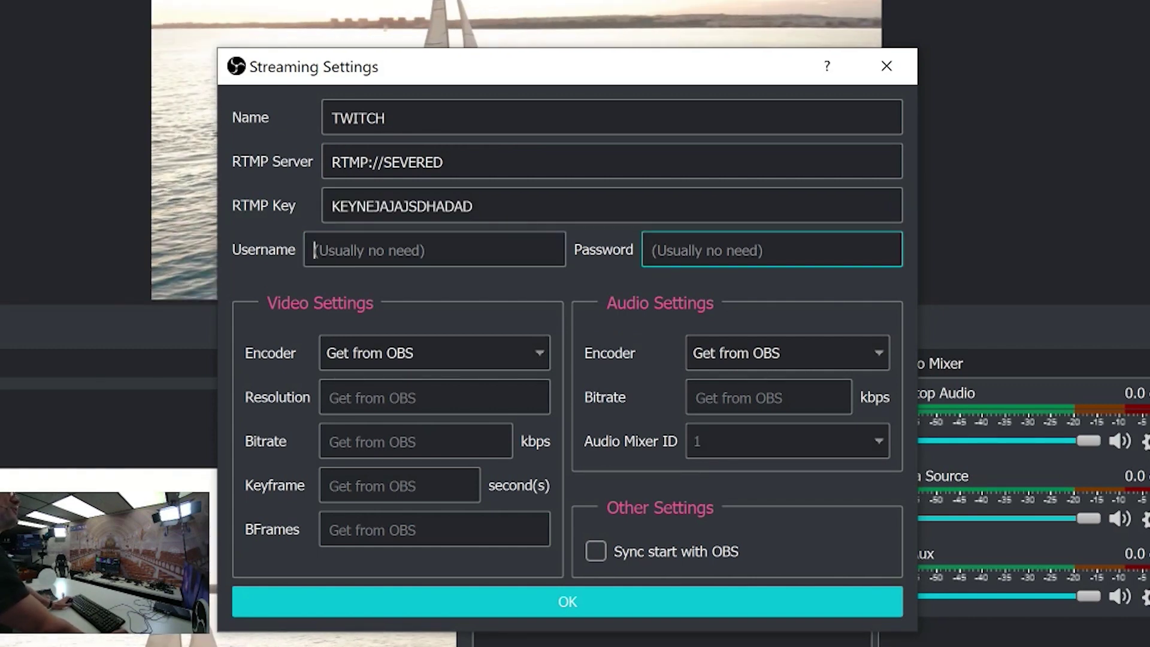
- Try QuickSync H.264 as the video encoder, then return it to Get from OBS
key("Tab")
key("Tab")
key("space")
key("Down")
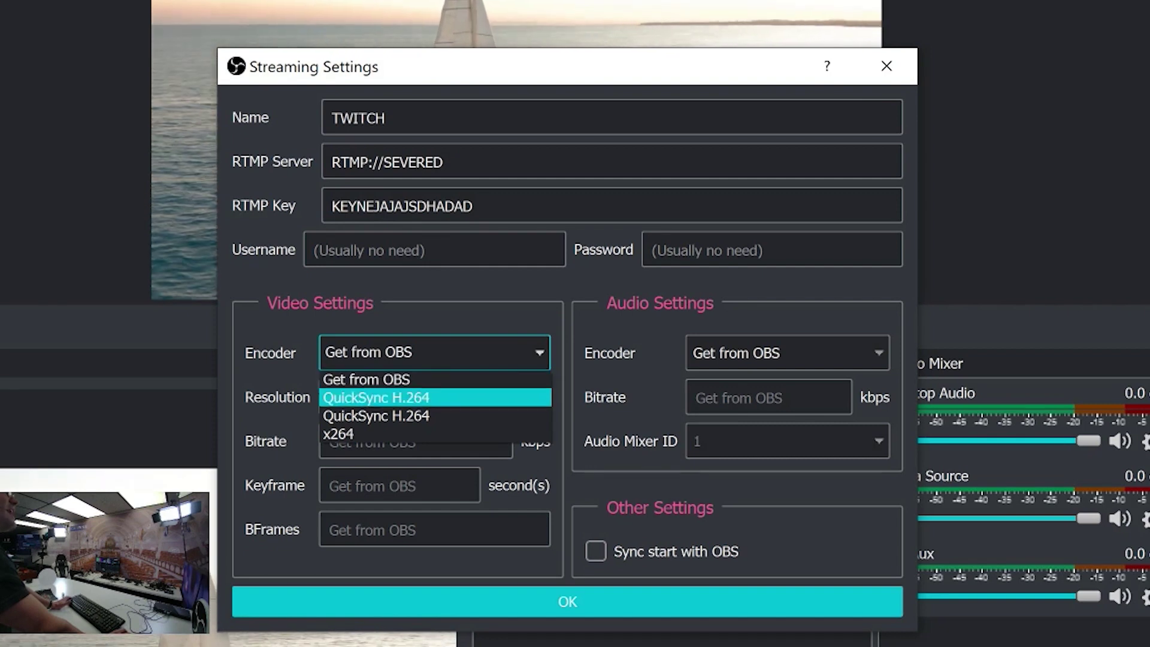
key("Return")
key("space")
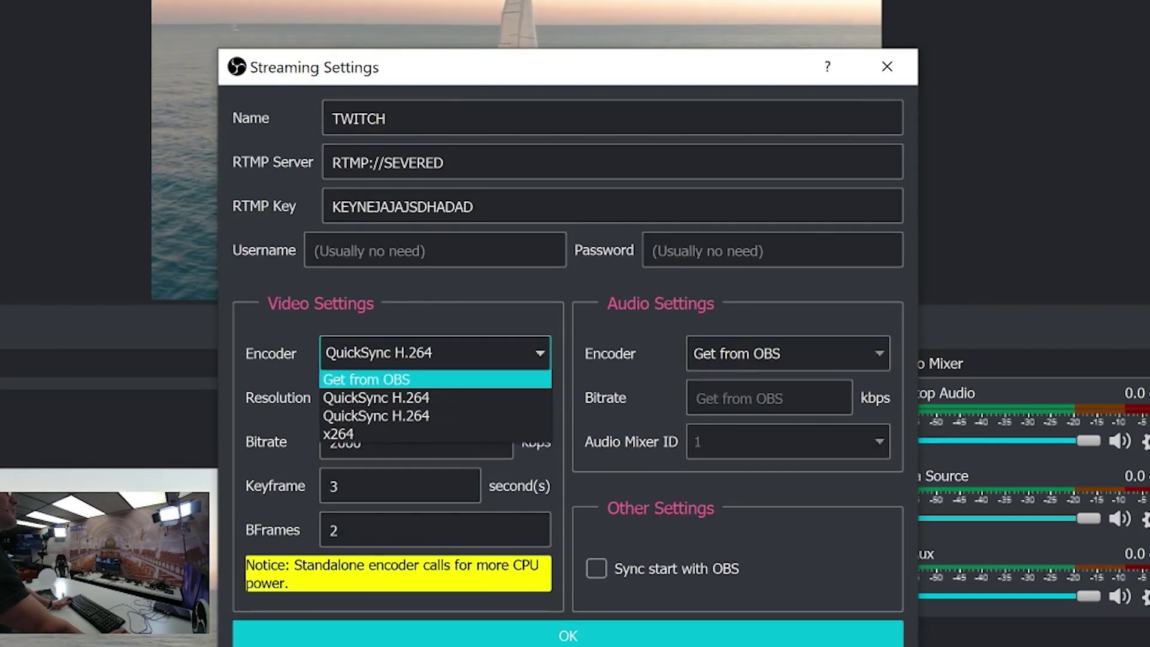
key("Return")
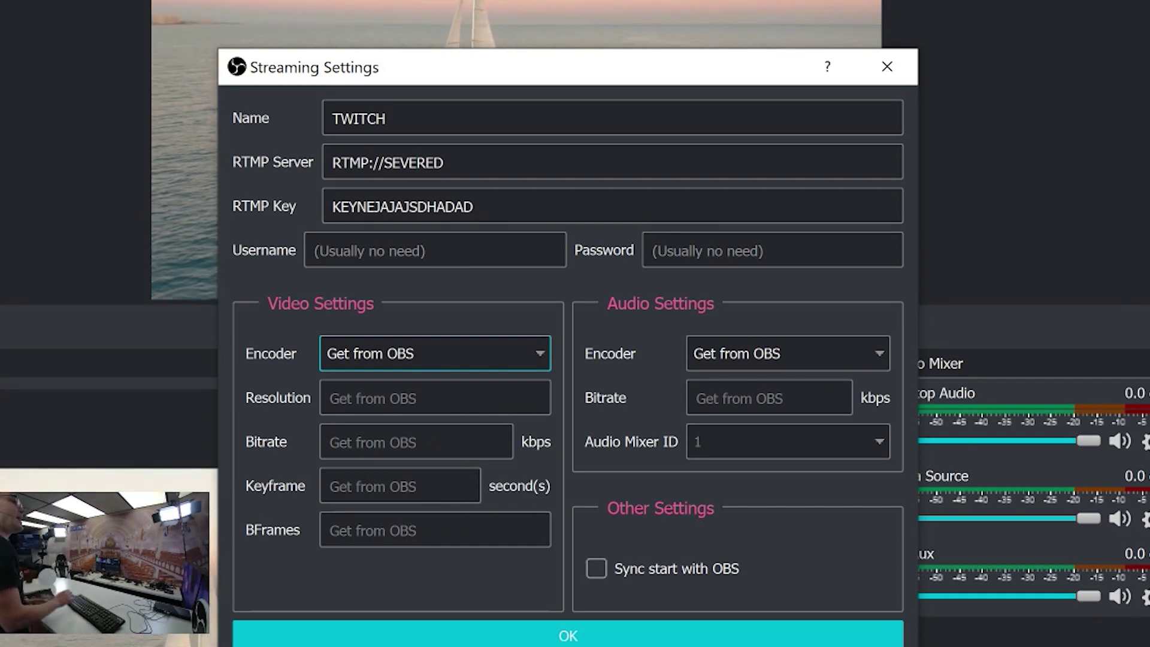
key("alt+Down")
key("Down")
key("Return")
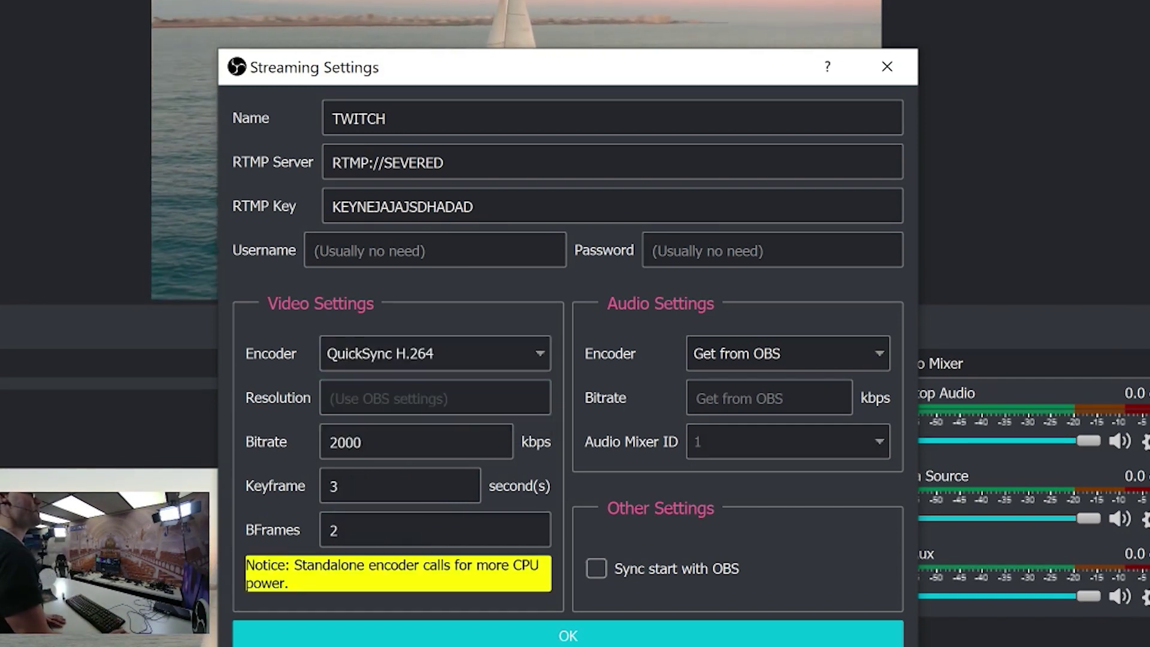
key("Tab")
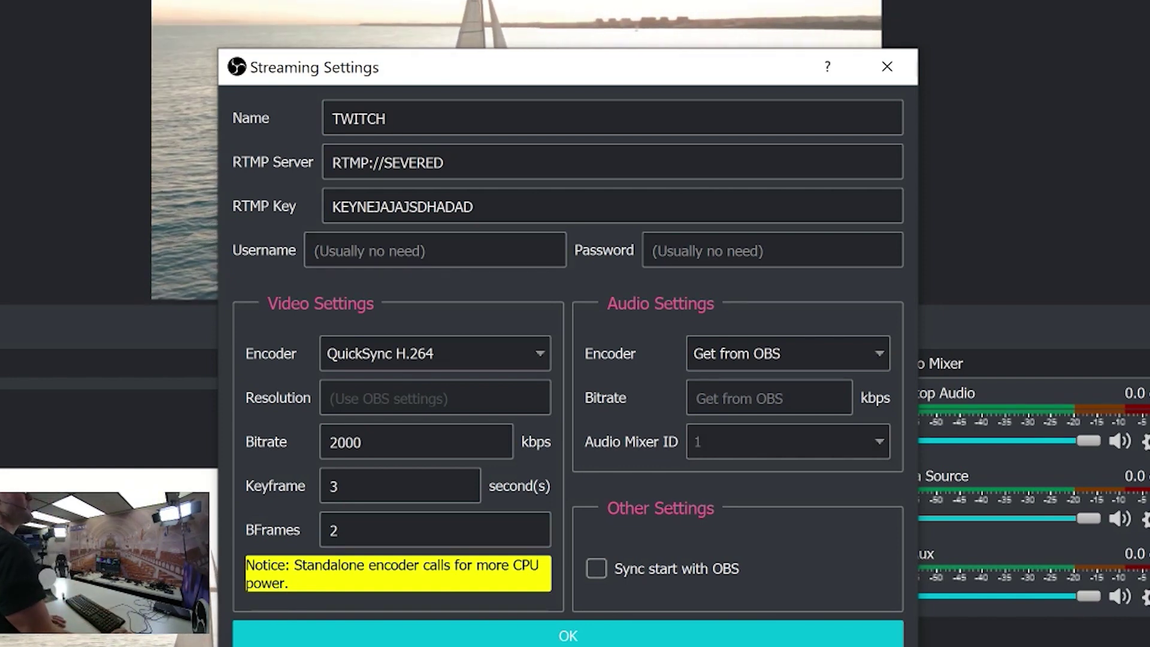
key("alt+Down")
key("Up")
key("Return")
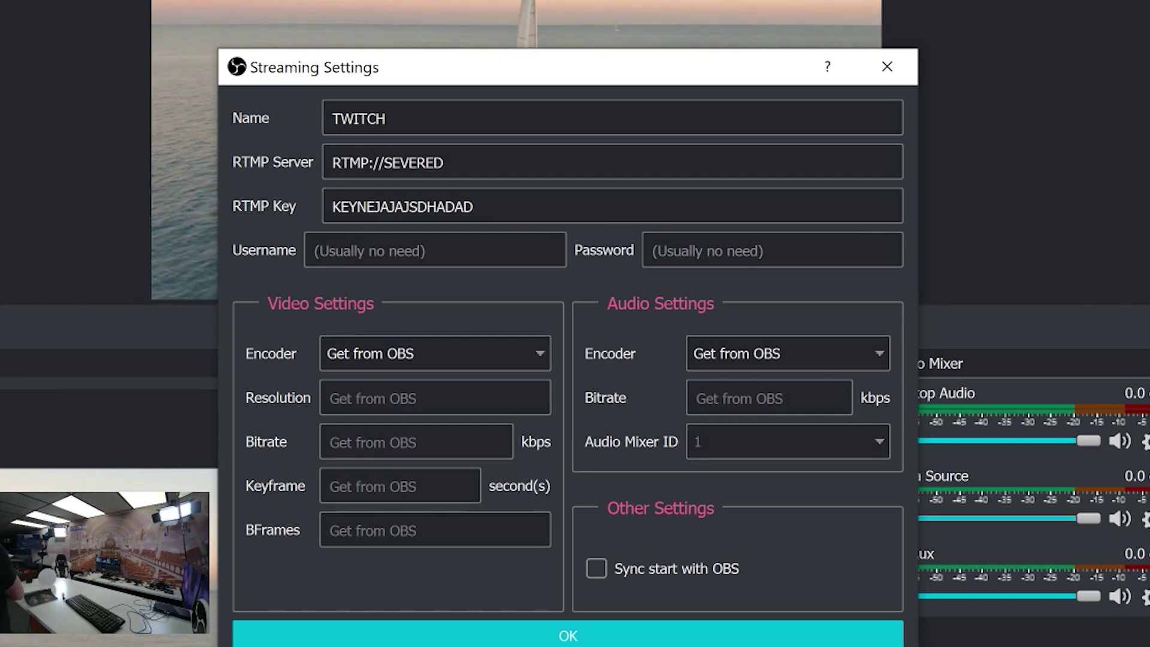
- Keep the audio encoder on Get from OBS and enable Sync start with OBS
key("space")
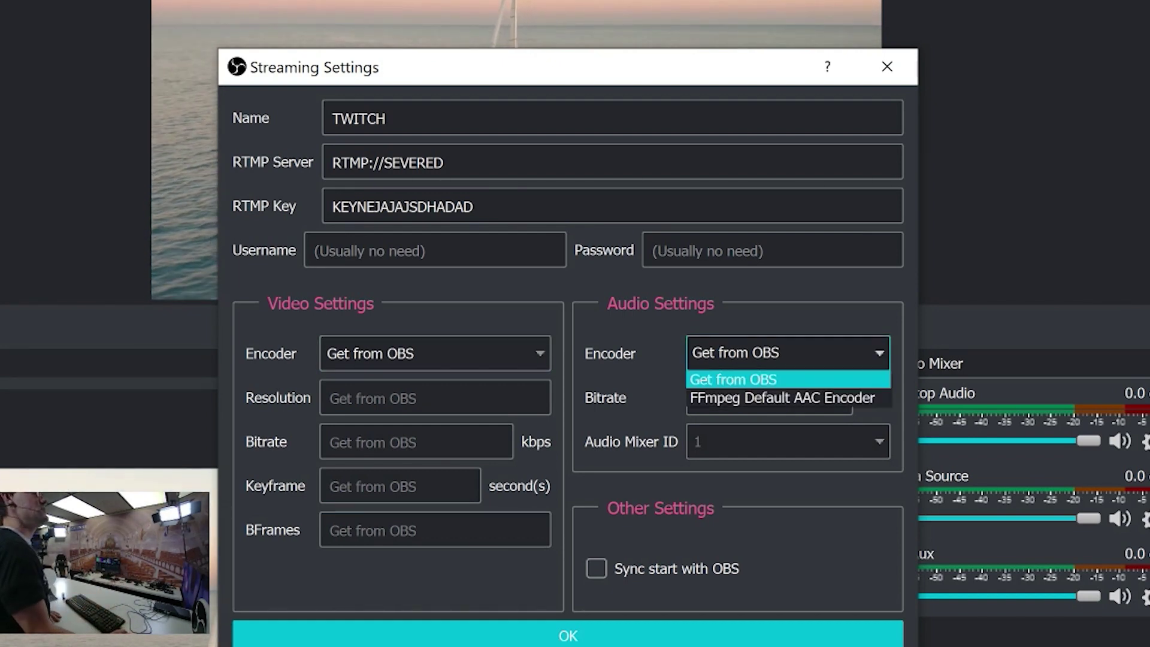
key("Return")
key("Tab")
key("space")
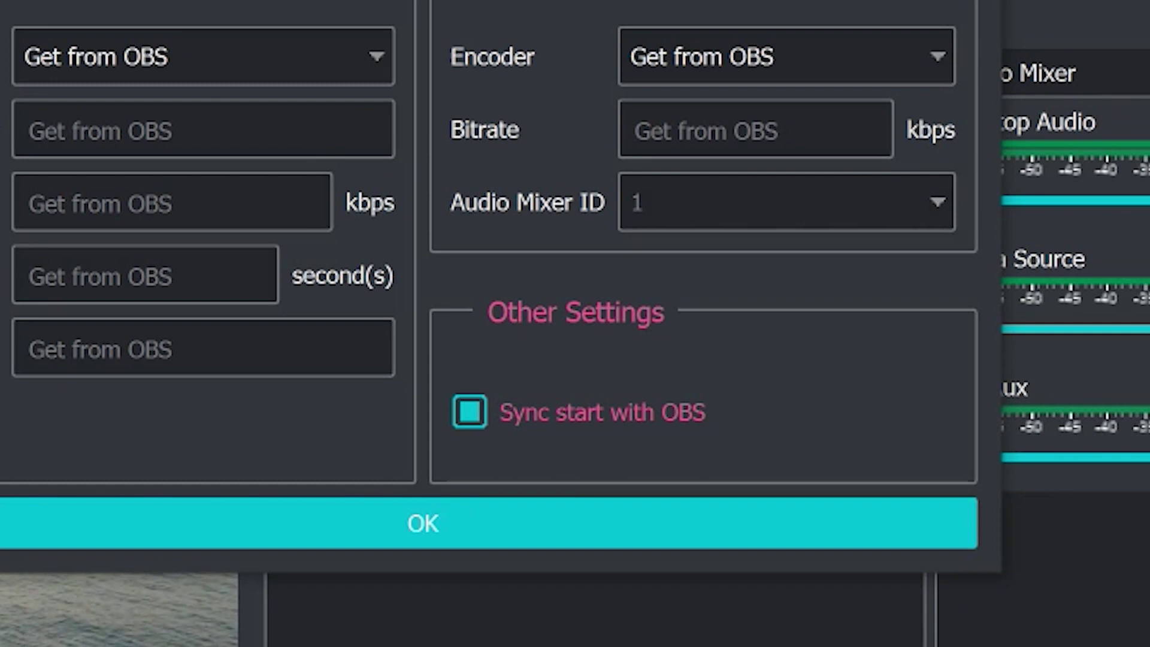
key("Tab")
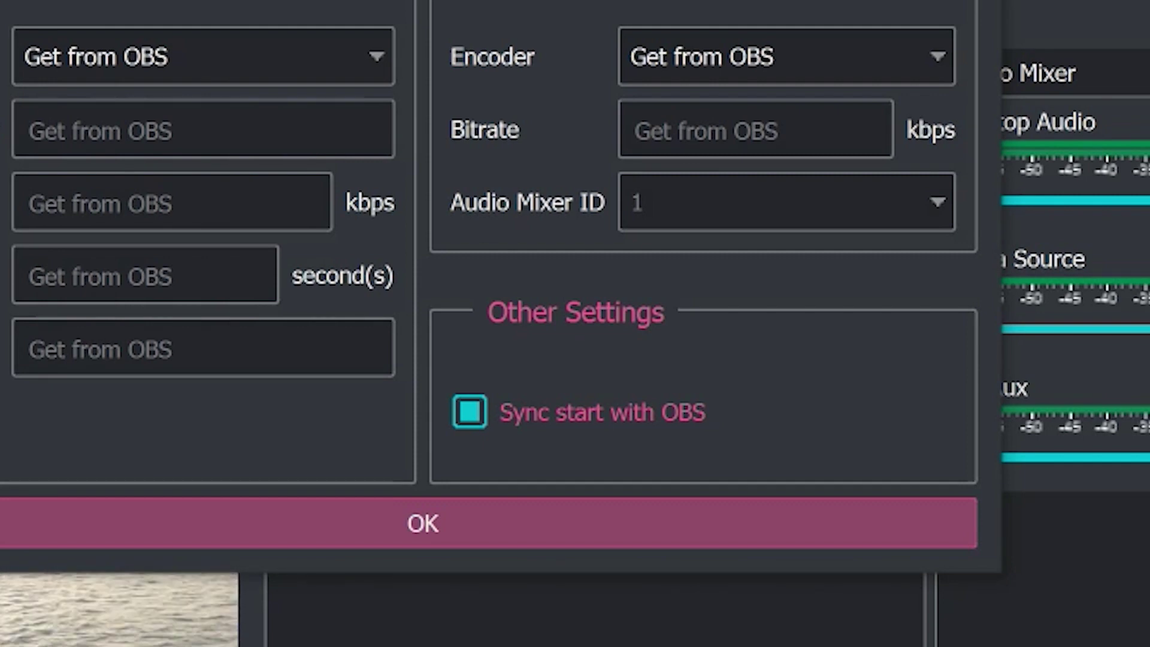
key("Tab")
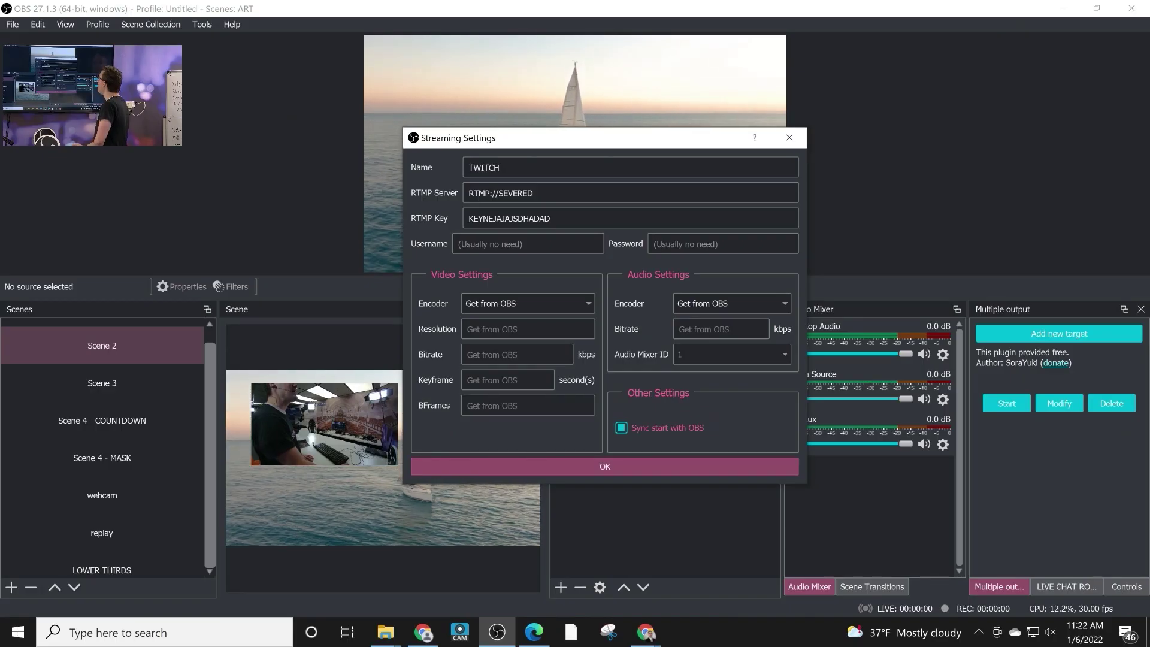
- Save the TWITCH target and name a new target YOUTUBE
key("Return")
key("Return")
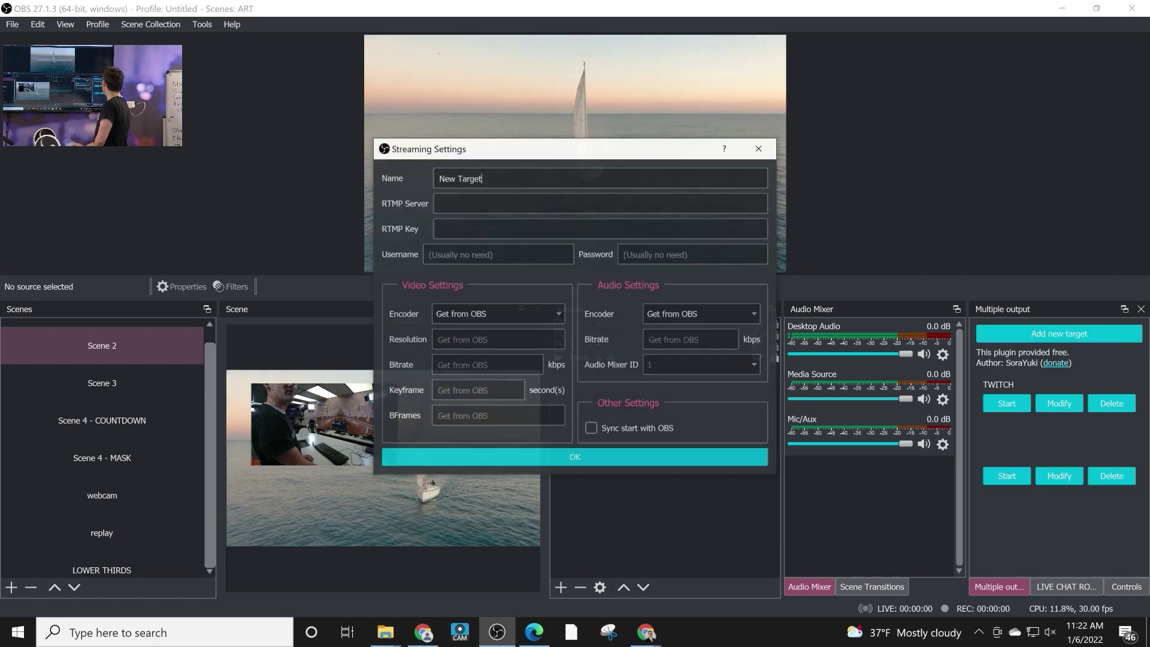
key("ctrl+a")
type("YOUTUBE")
- Give YOUTUBE server RTMPSDSDS and its stream key, enable Sync start with OBS, and save
key("Tab")
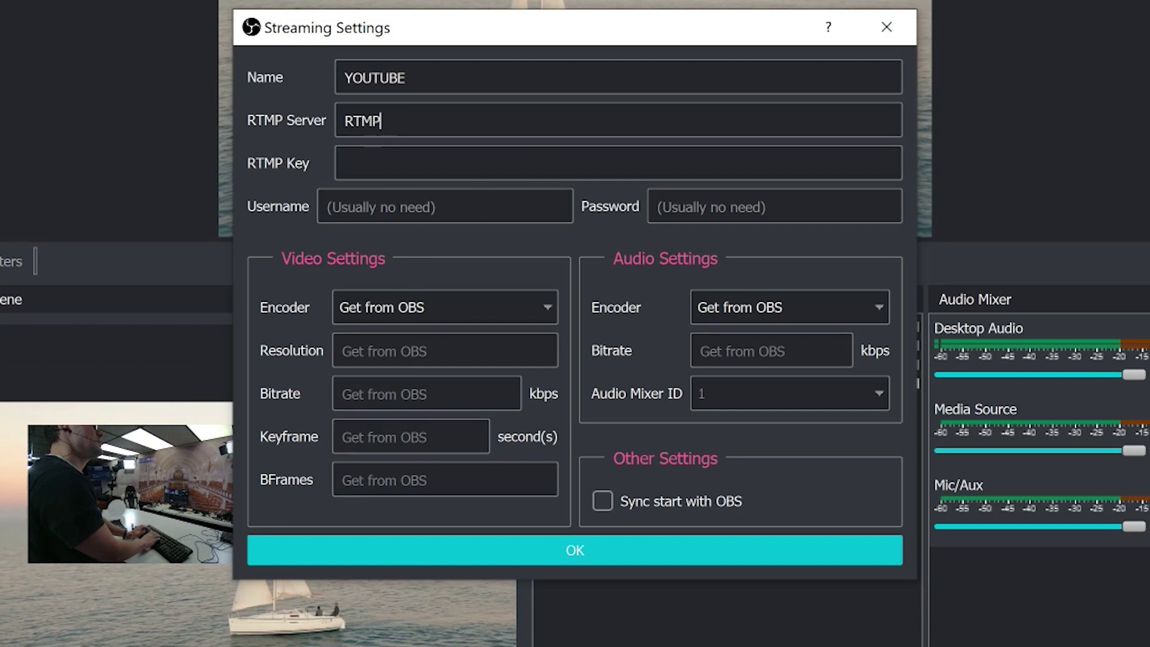
key("Tab")
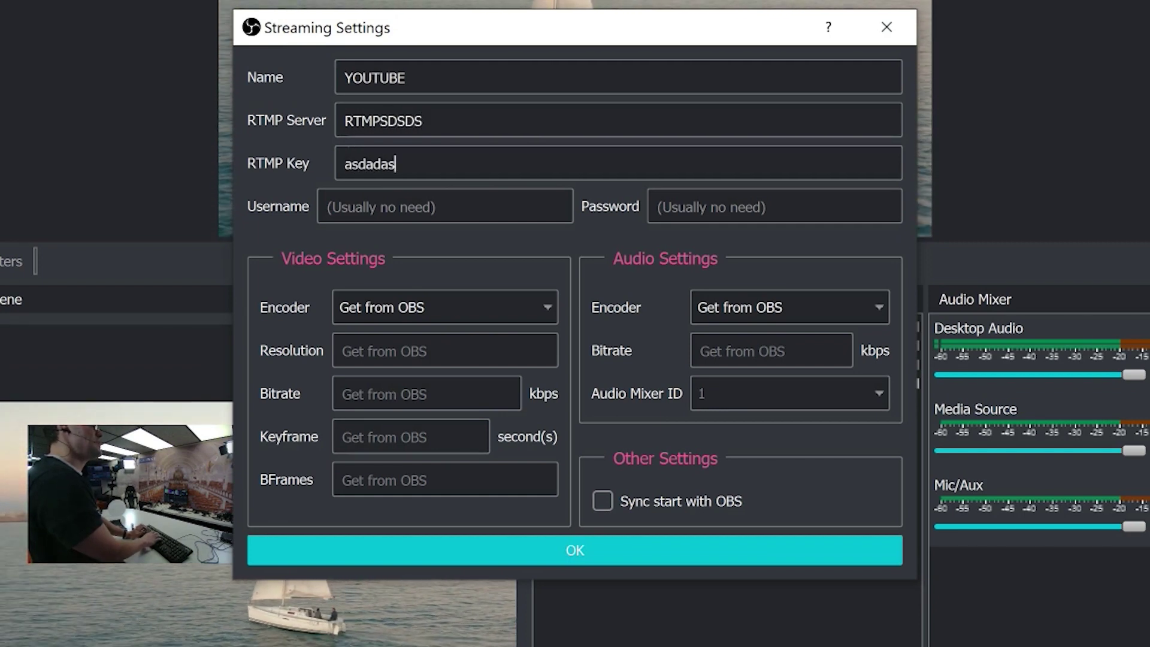
key("Tab")
key("Tab")
key("Tab")
key("Tab")
key("Tab")
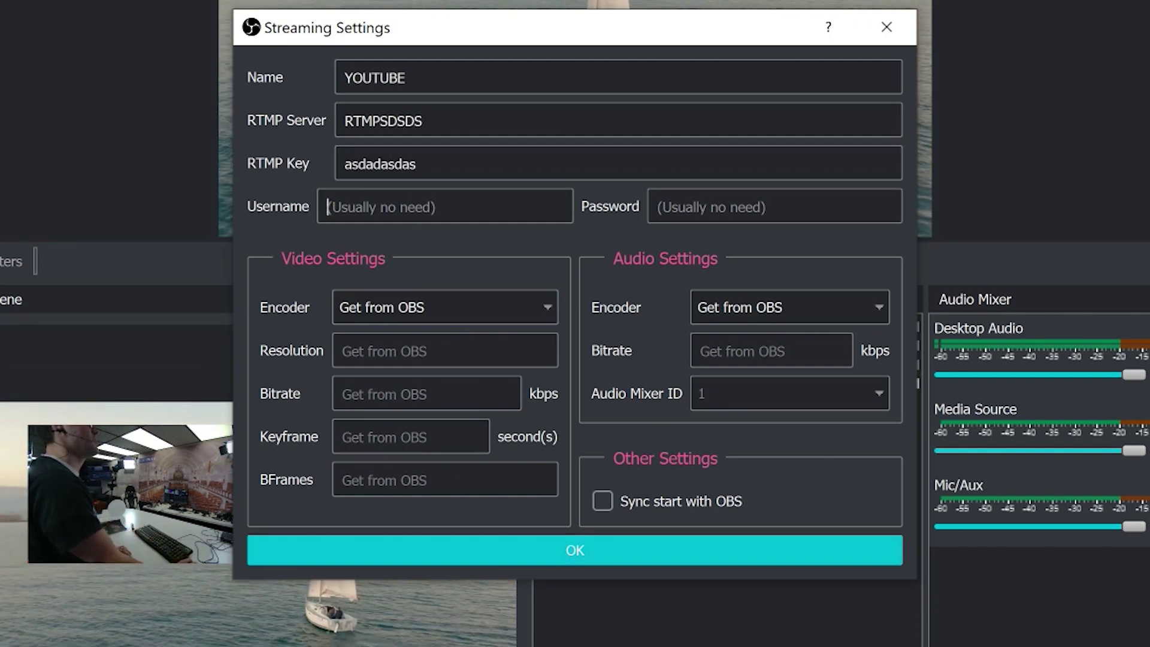
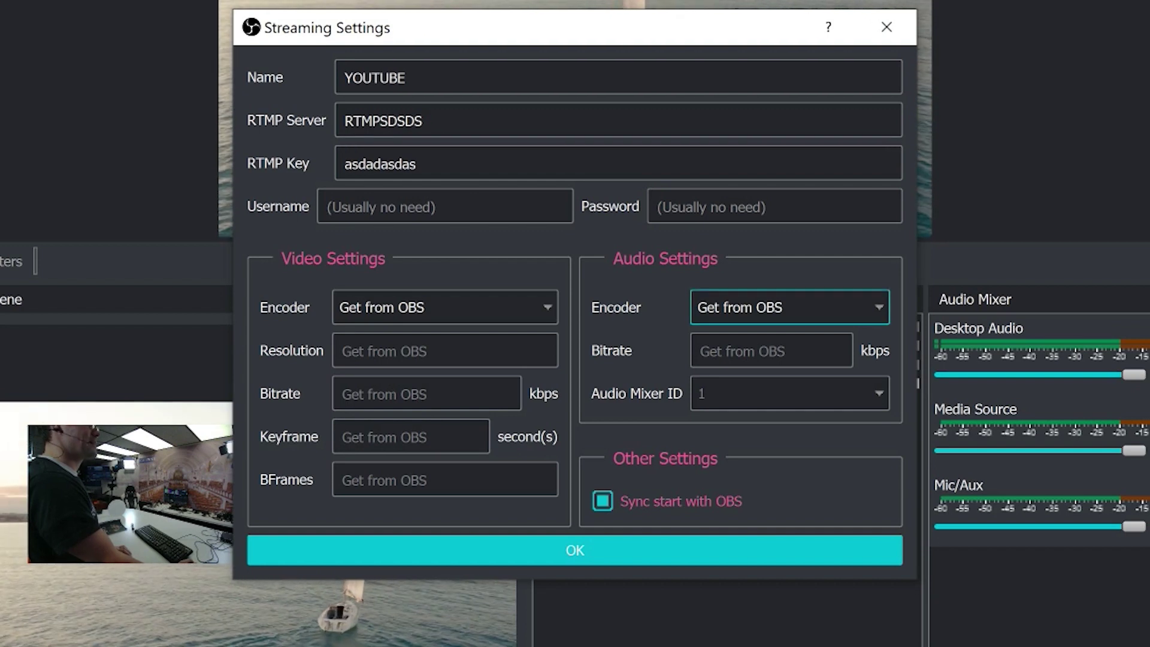
key("Tab")
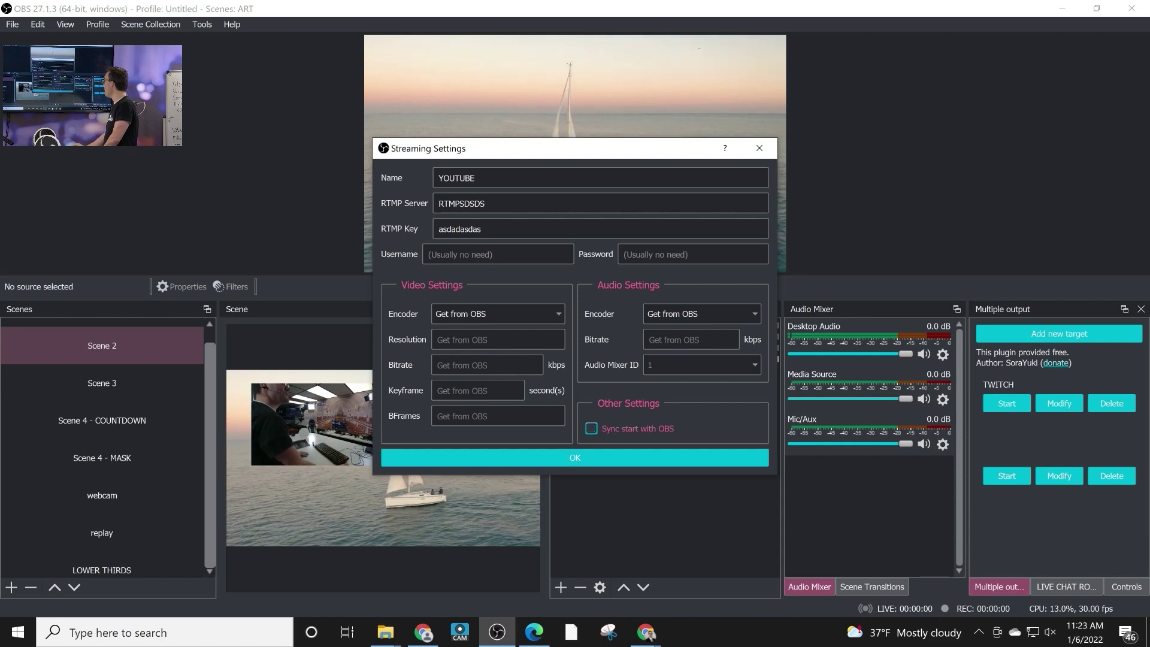
left_click(575, 457)
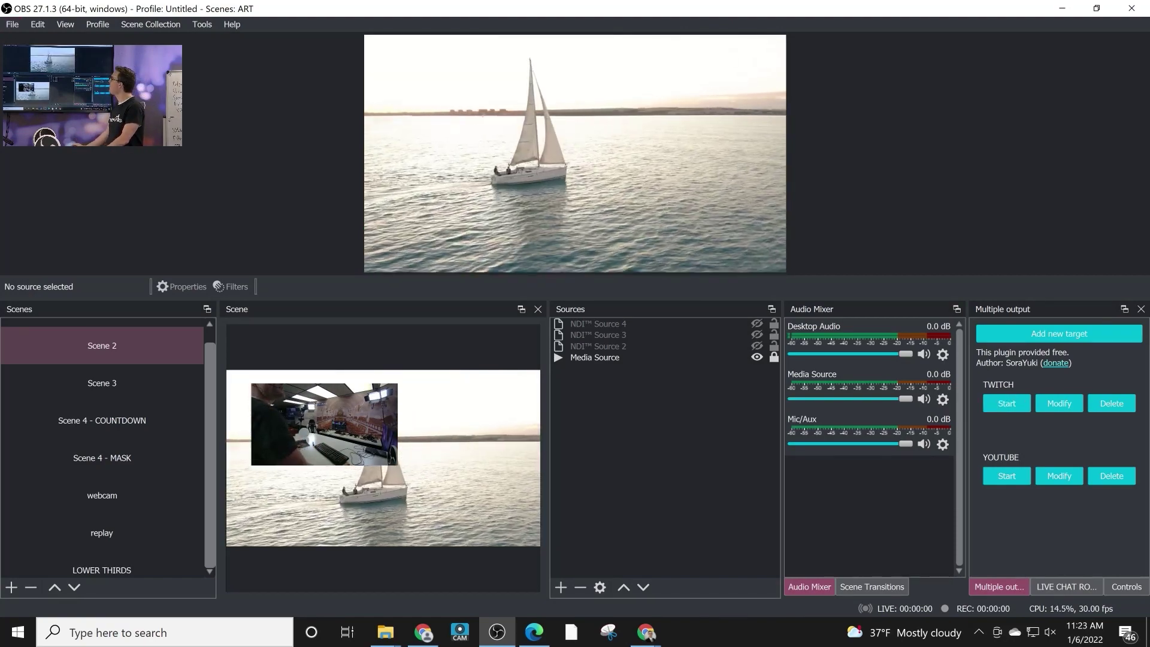
- Open OBS Settings from the File menu at the Output page
left_click(12, 24)
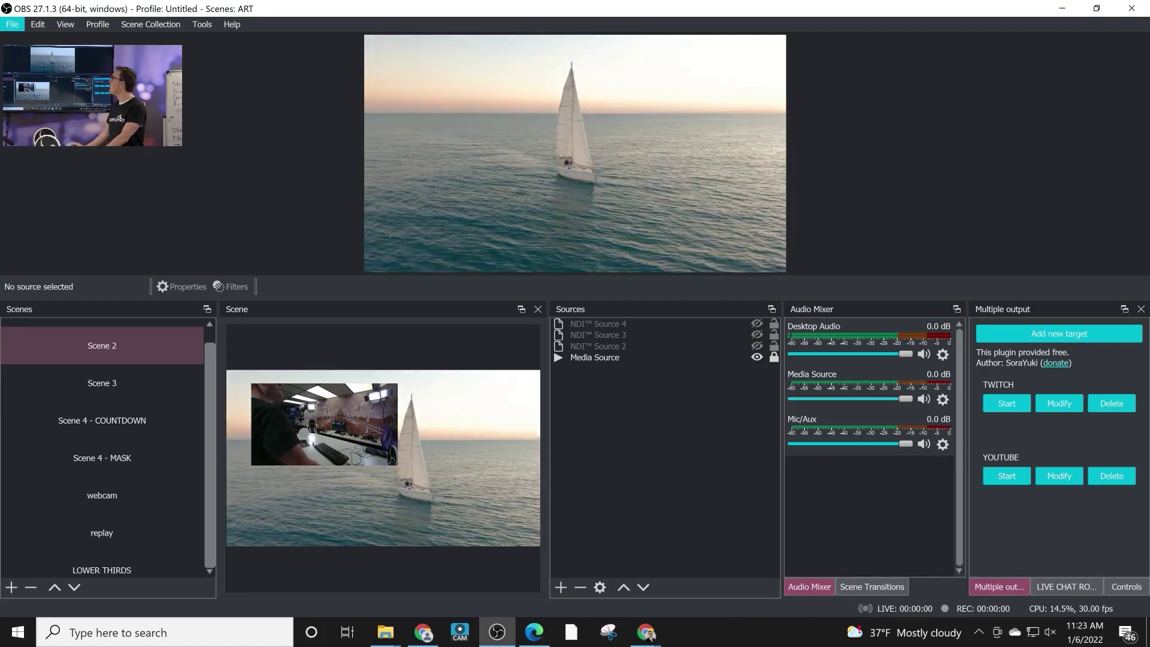
left_click(36, 67)
left_click(266, 215)
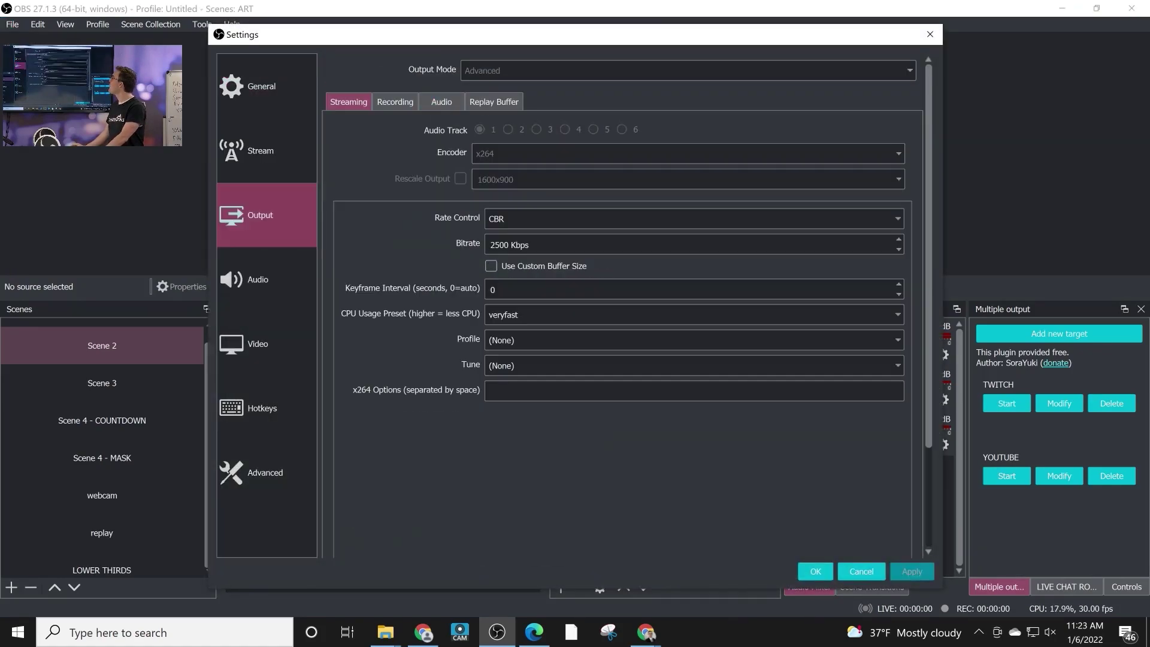